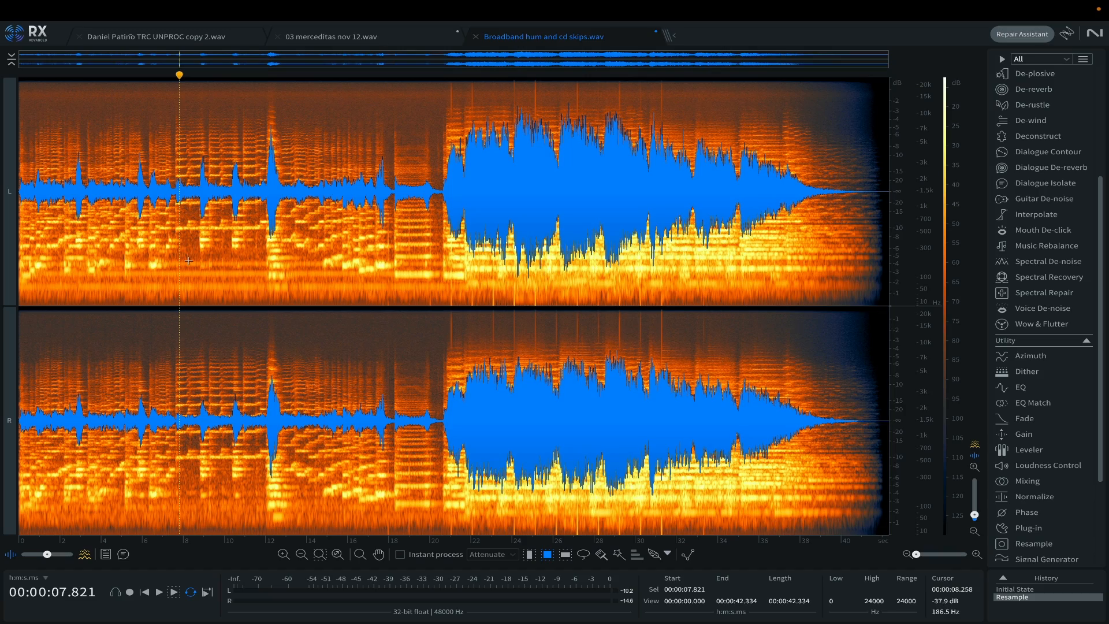
Show the audio as spectrogram only and mark the low-frequency hum bands from about 8 to 10 seconds
drag(47, 556, 71, 555)
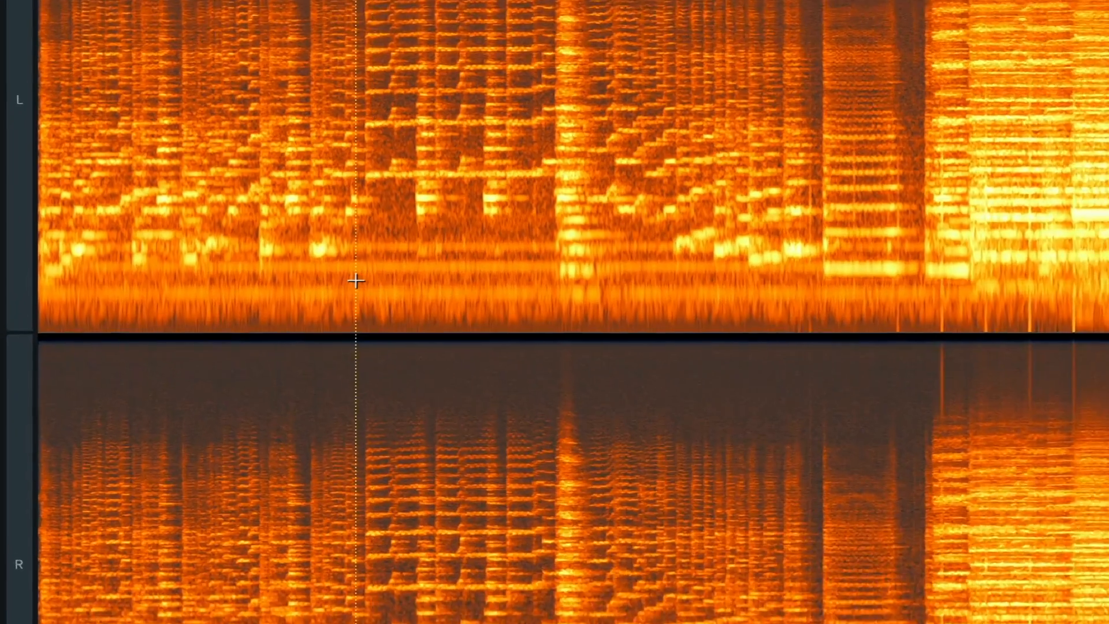
drag(356, 282, 481, 304)
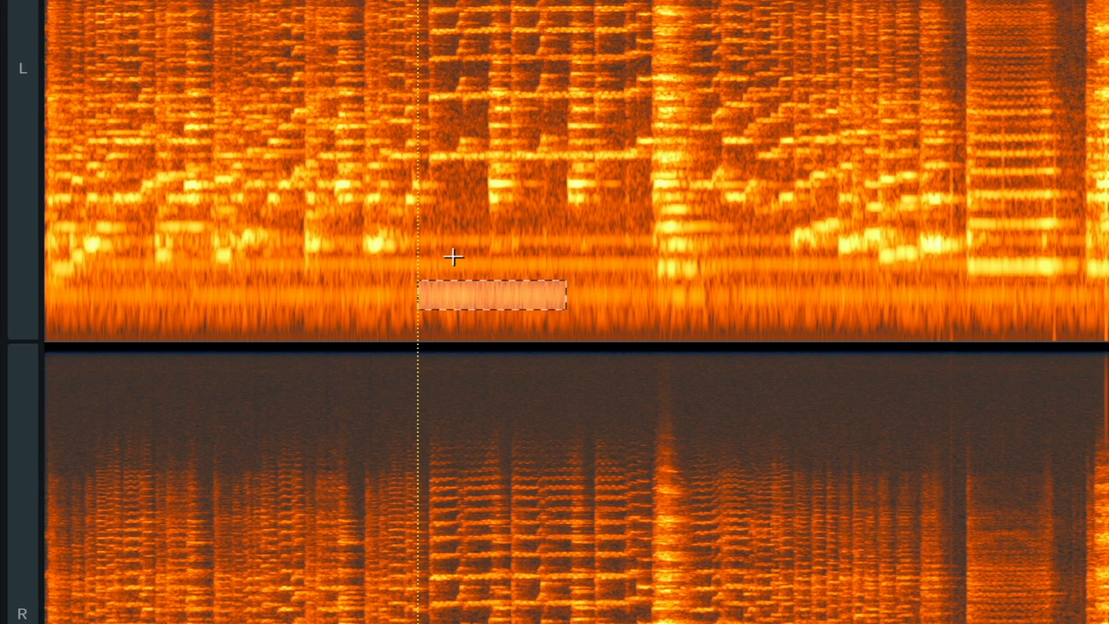
drag(447, 251, 563, 275)
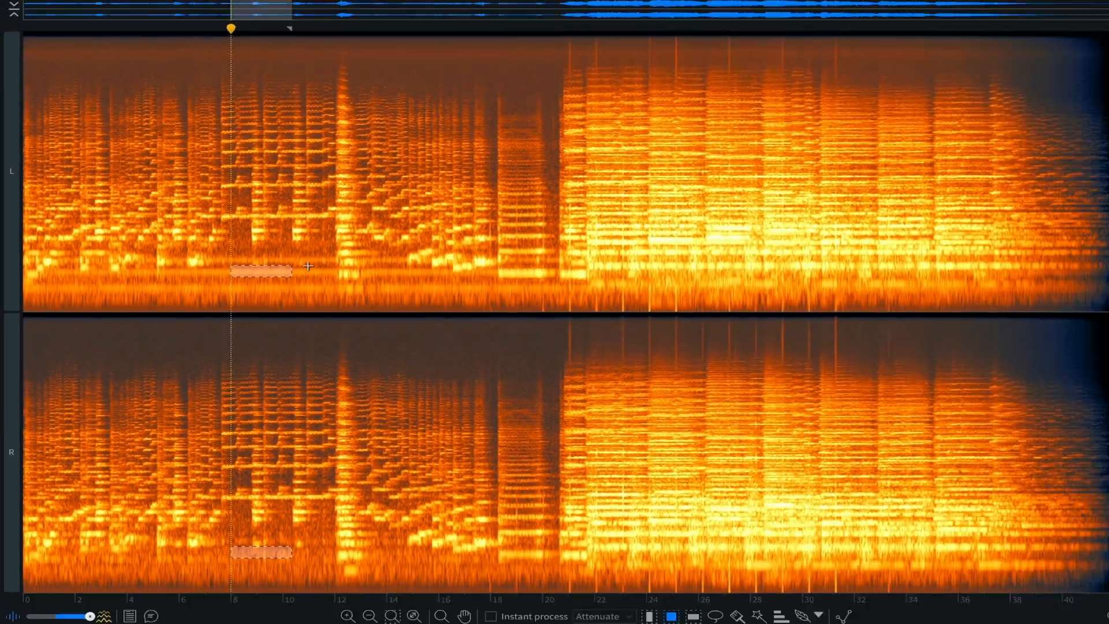
click(592, 255)
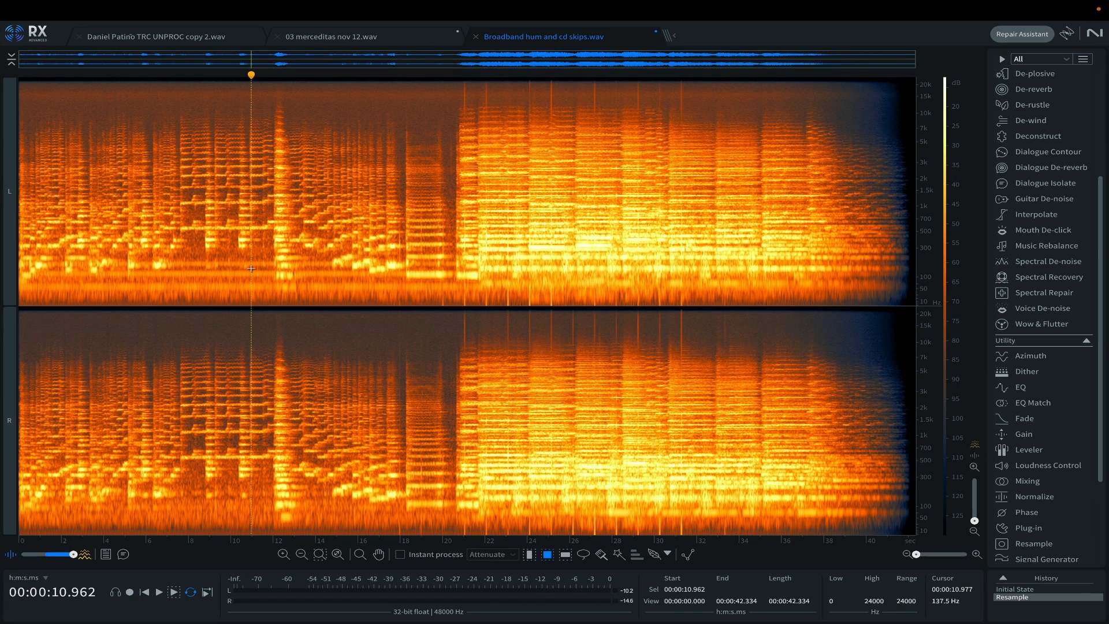
Select the time range from 8.000 to 9.145 seconds across all frequencies and open De-hum
key(t)
drag(188, 210, 213, 211)
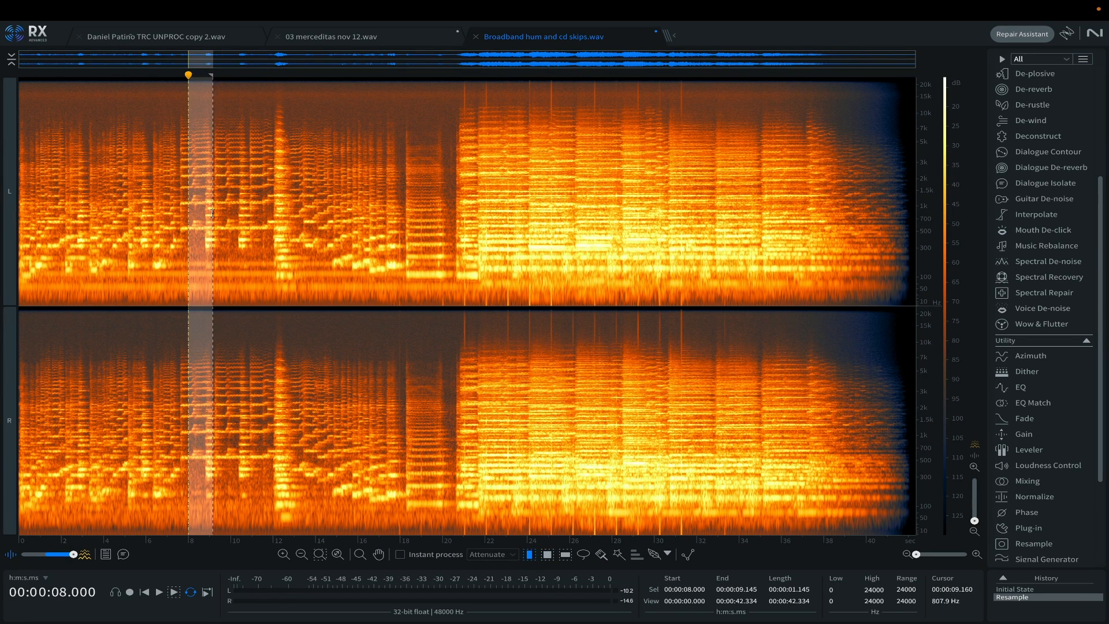
scroll(1040, 127, up, 3)
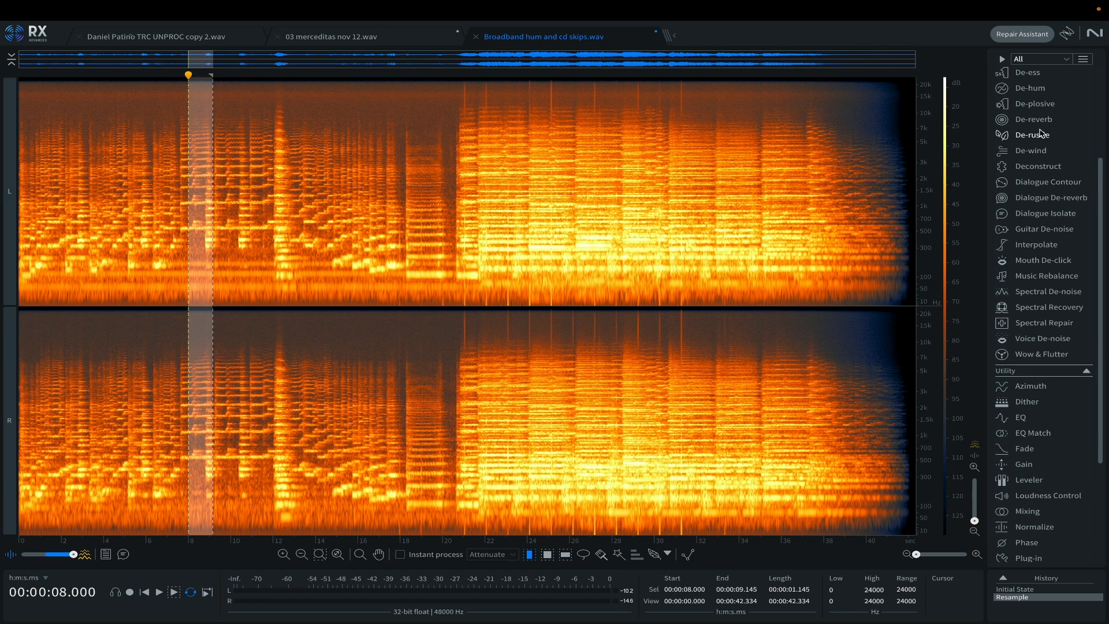
click(1037, 106)
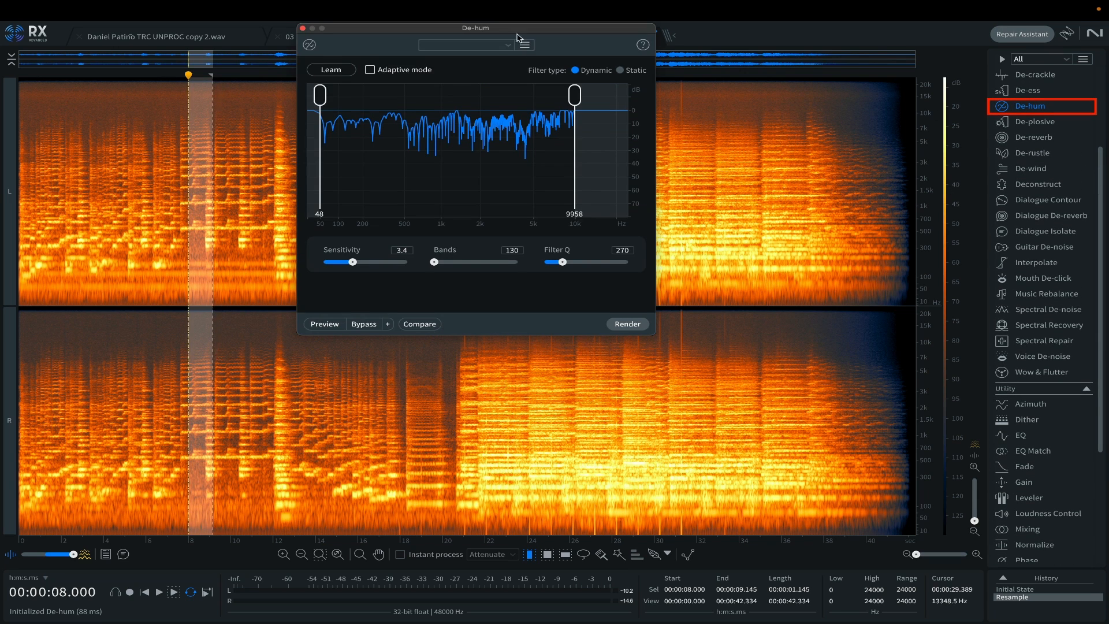
Lower the De-hum filter's low frequency limit to 20 Hz and switch the filter type to Static
drag(515, 30, 536, 120)
drag(342, 182, 326, 178)
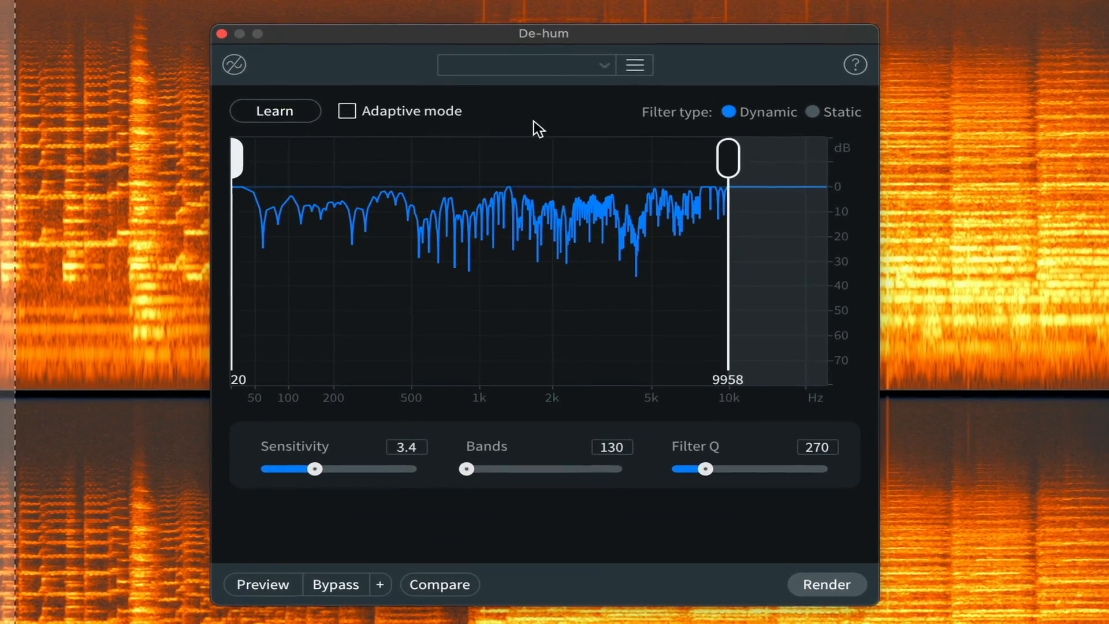
click(815, 111)
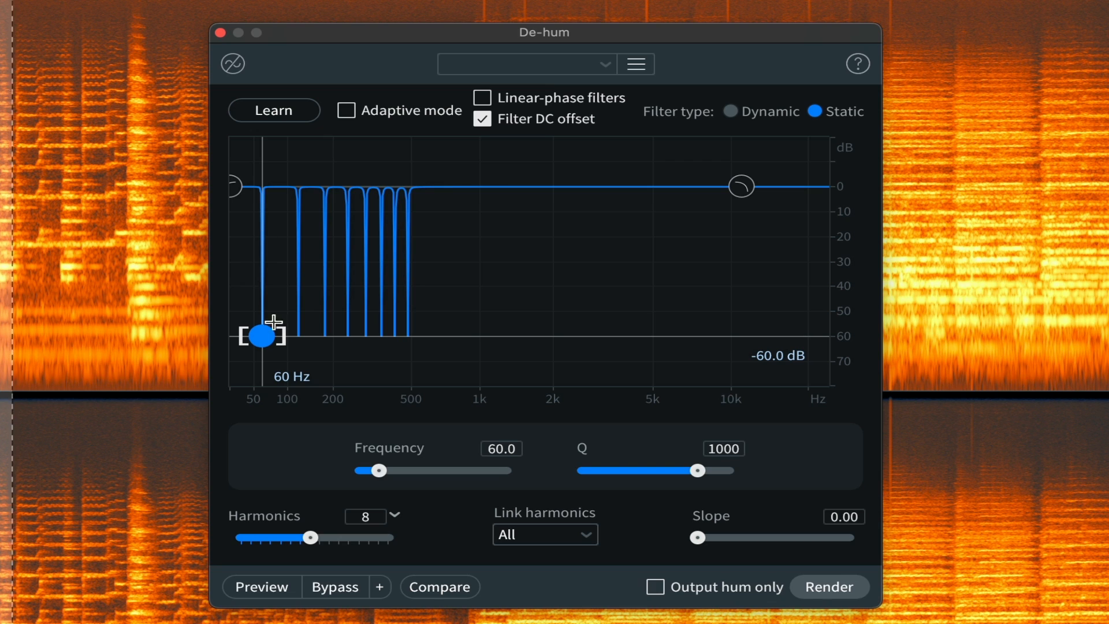
Disable De-hum harmonics 4 through 8 and widen the remaining notches by setting Q to 351
click(372, 517)
click(395, 516)
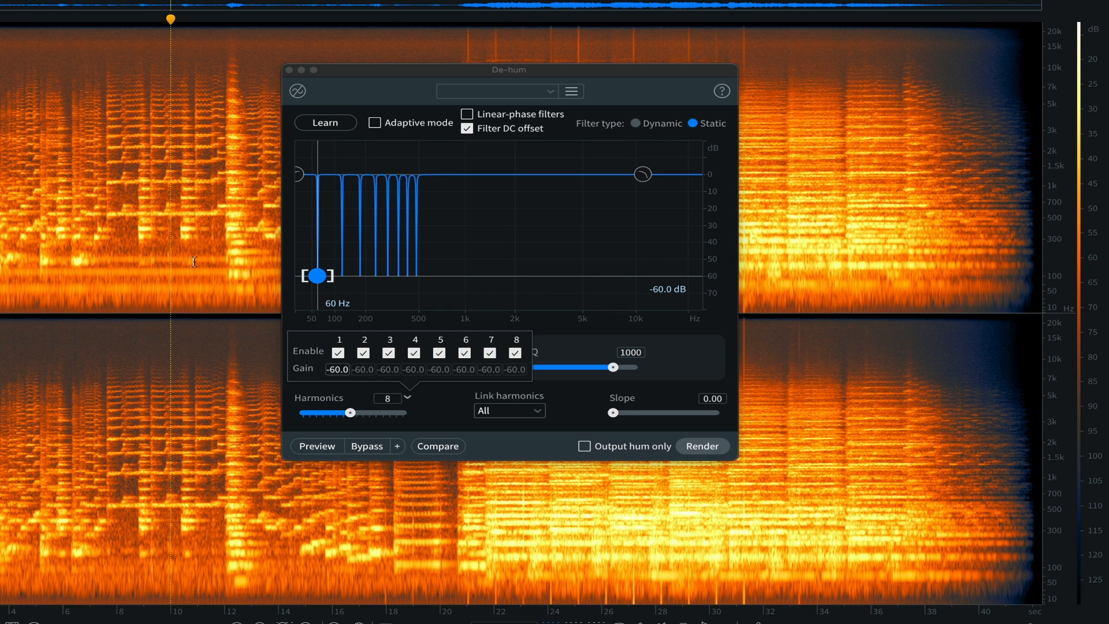
click(414, 353)
click(440, 353)
click(465, 353)
click(489, 353)
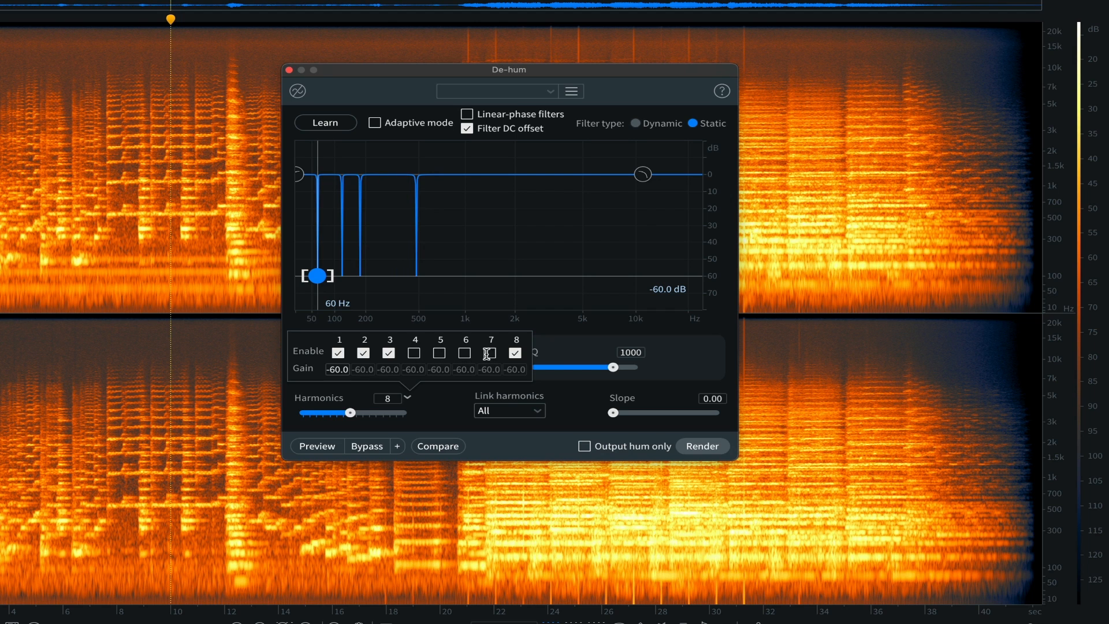
click(515, 354)
click(408, 398)
drag(614, 368, 589, 370)
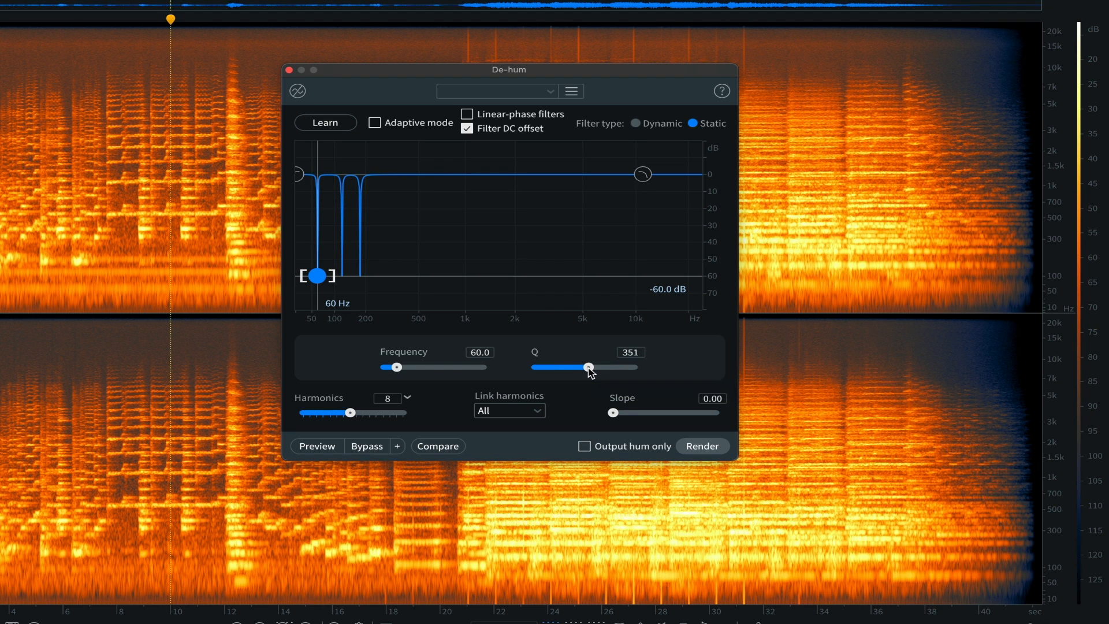
Try rendering De-hum on the passage from about 7.5 to 11.7 seconds, and clear the time selection
drag(103, 233, 218, 231)
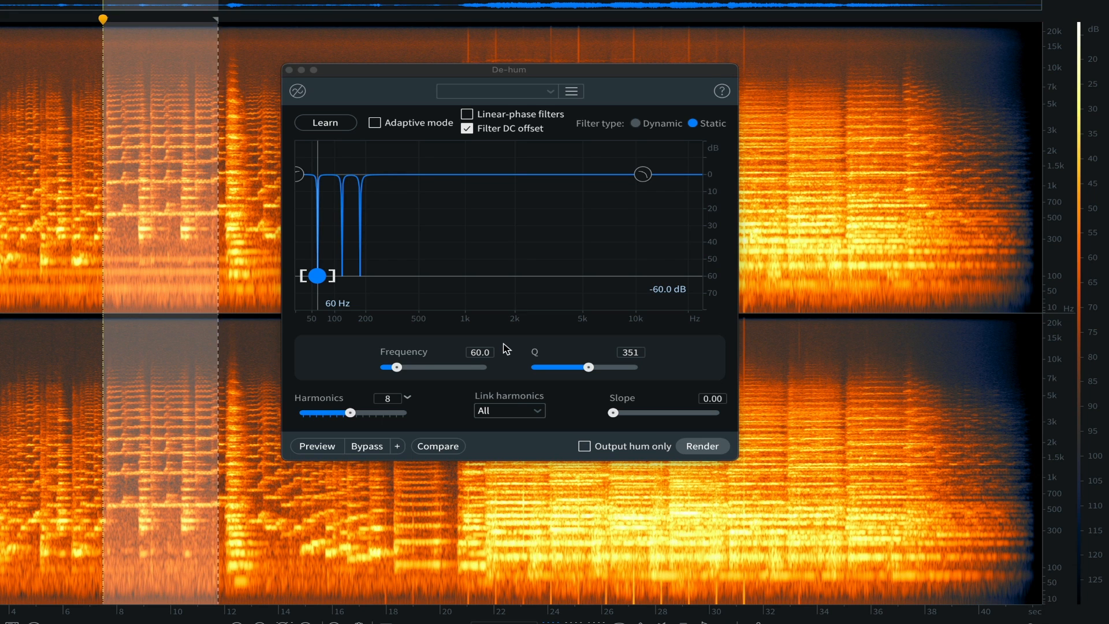
click(693, 446)
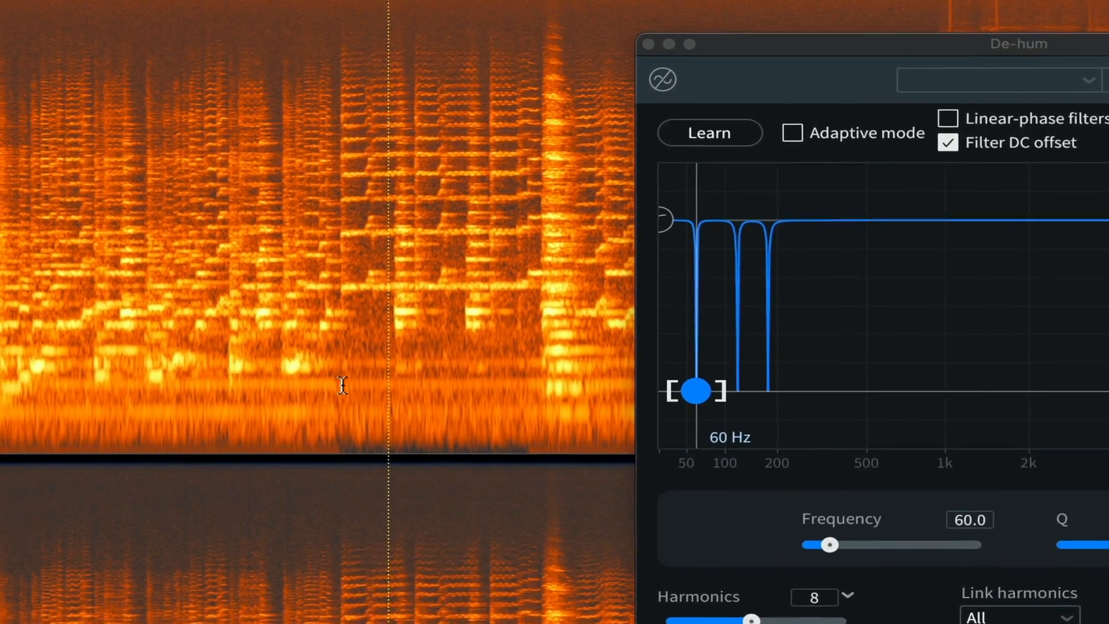
drag(343, 386, 542, 392)
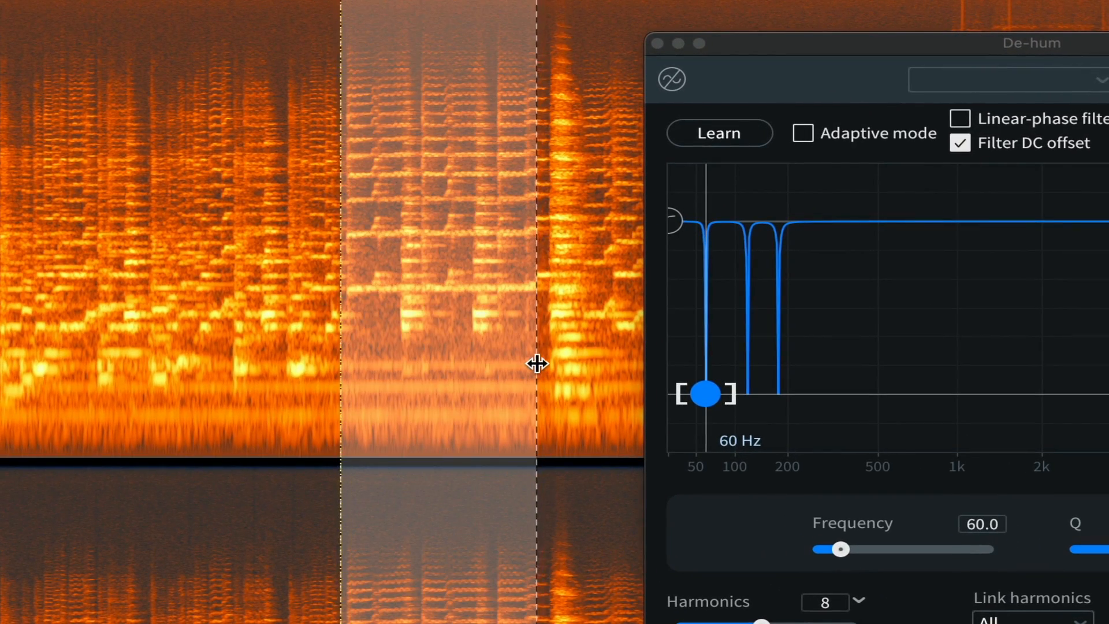
click(455, 302)
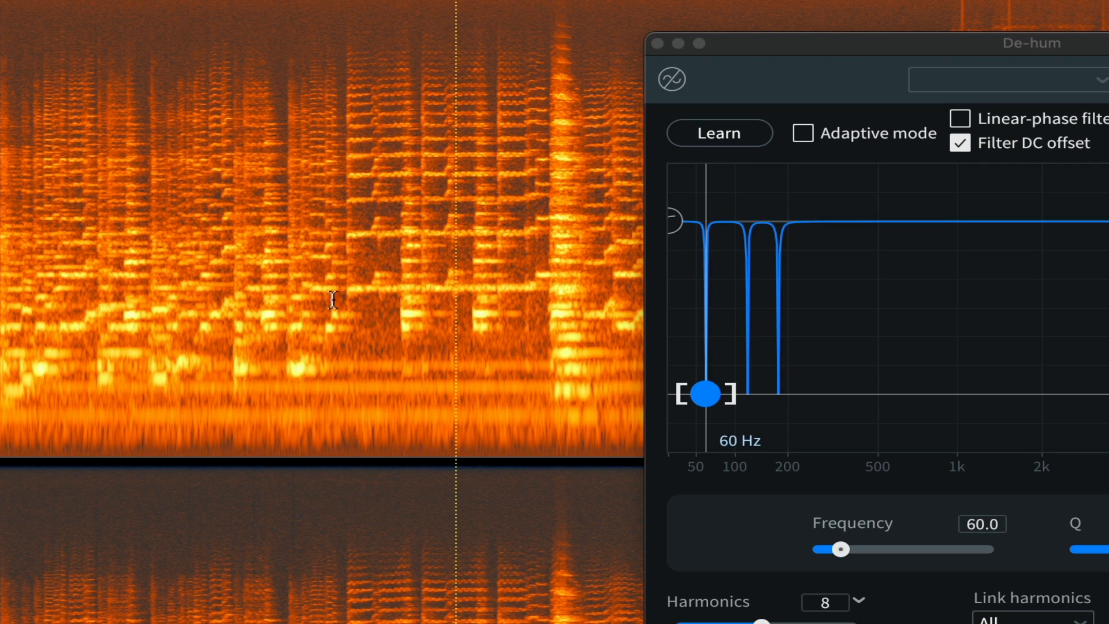
click(304, 293)
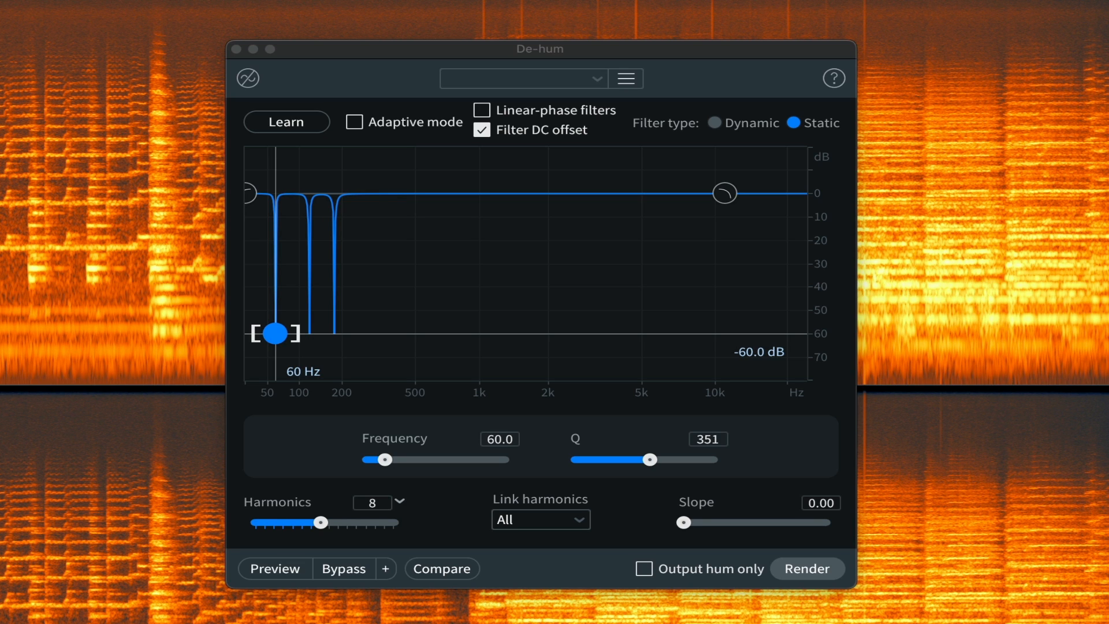
Set De-hum to output only the hum with the base notch at 59 Hz and -42.0 dB, and try linear-phase filters
click(643, 570)
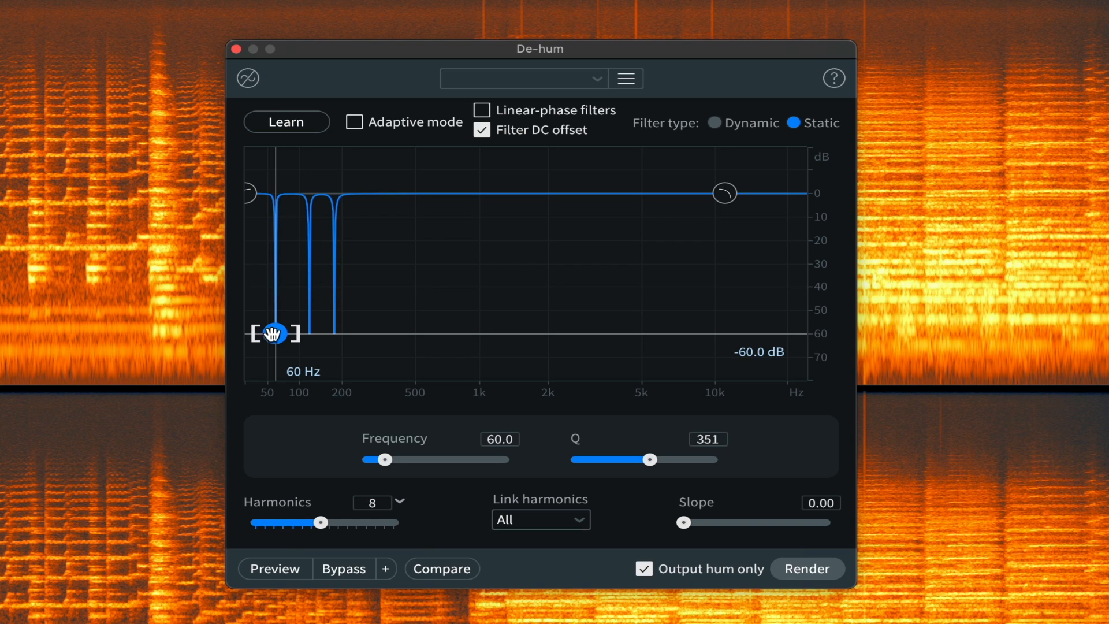
drag(276, 333, 273, 292)
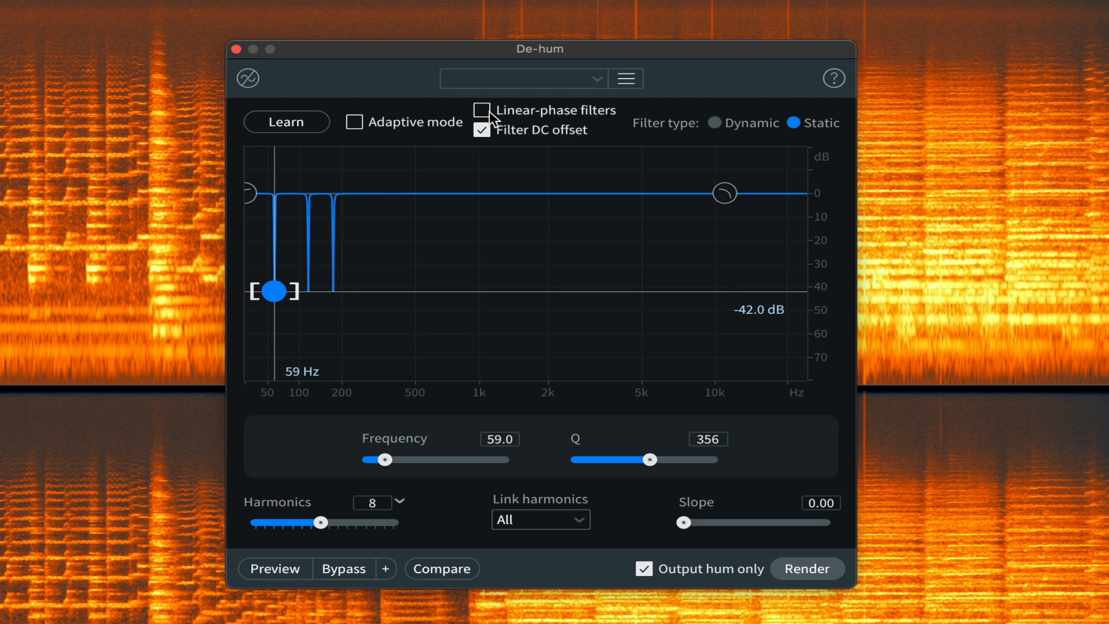
click(484, 107)
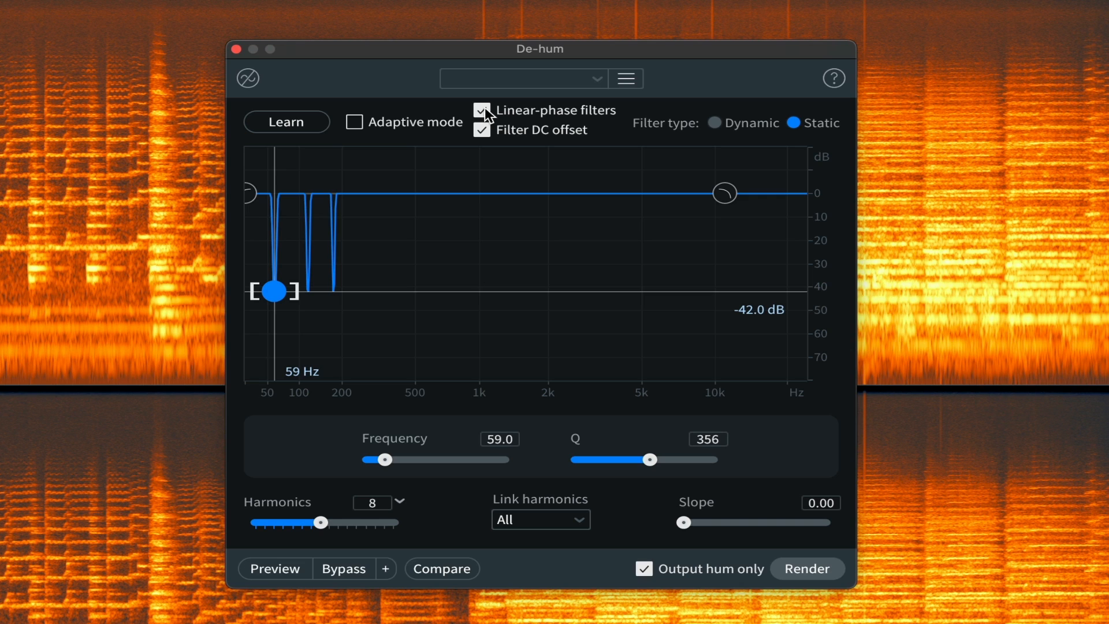
click(484, 108)
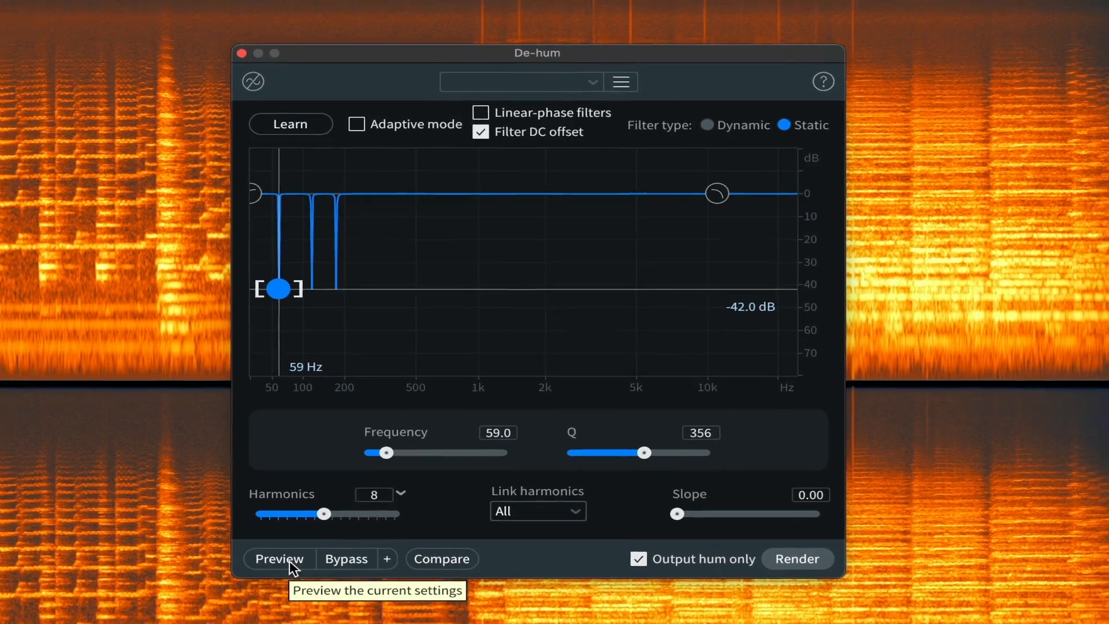
Preview the isolated hum and retune the base notch to 60.7 Hz at -42.4 dB
click(290, 560)
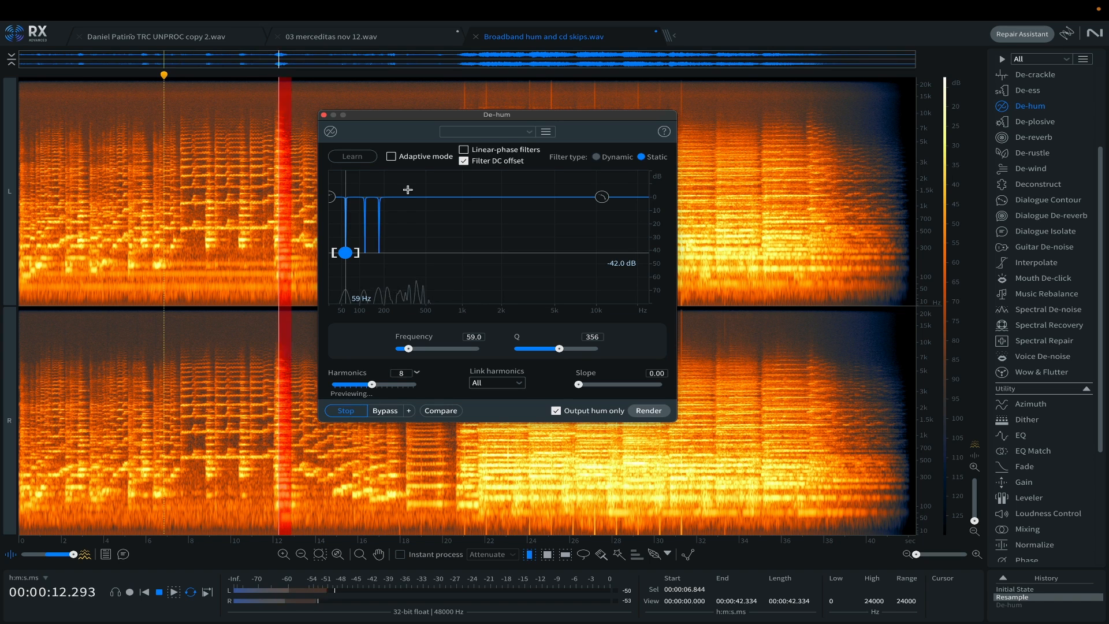
mouse_move(345, 253)
mouse_down()
mouse_move(412, 256)
mouse_move(353, 253)
mouse_up()
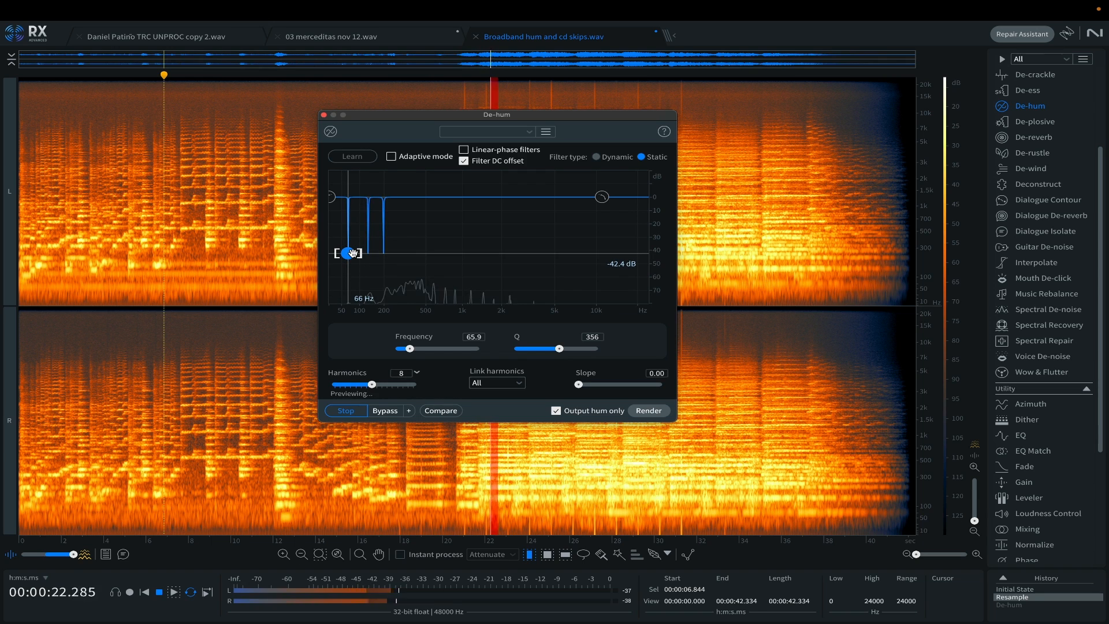
key(space)
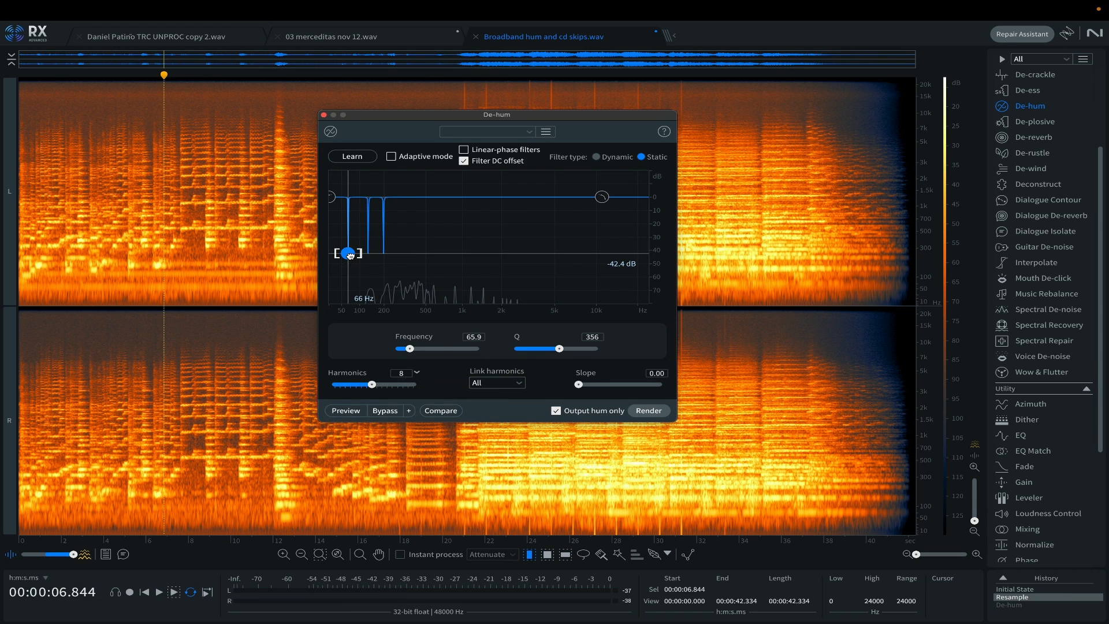
drag(350, 255, 349, 256)
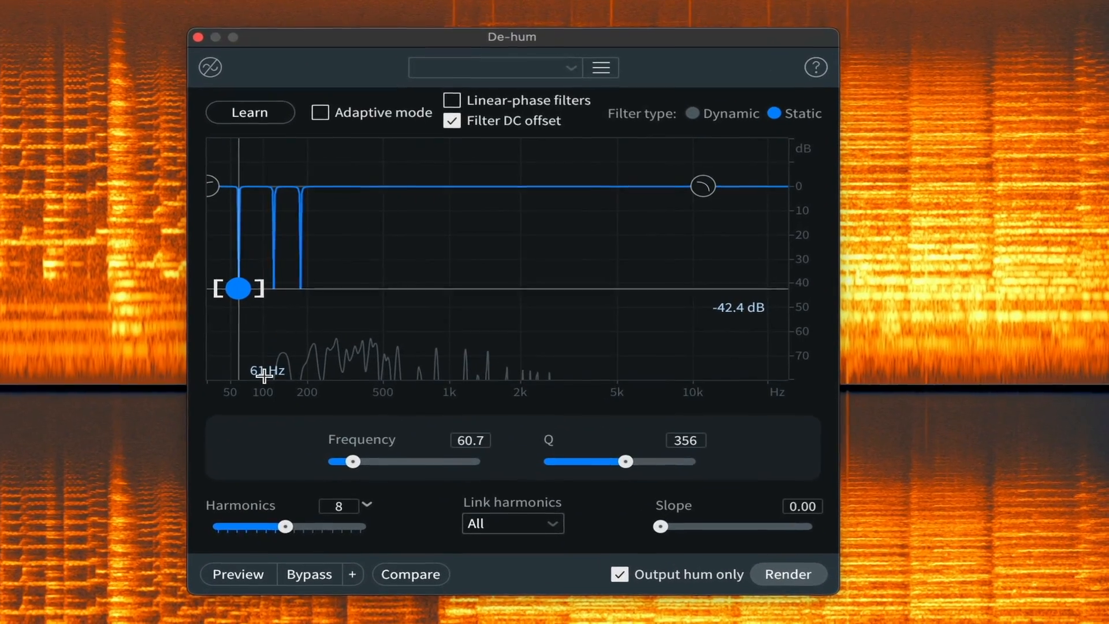
Load the "60 Hz Reduce with Harmonics" preset, compare its preview with the bypassed audio, and close De-hum
click(558, 67)
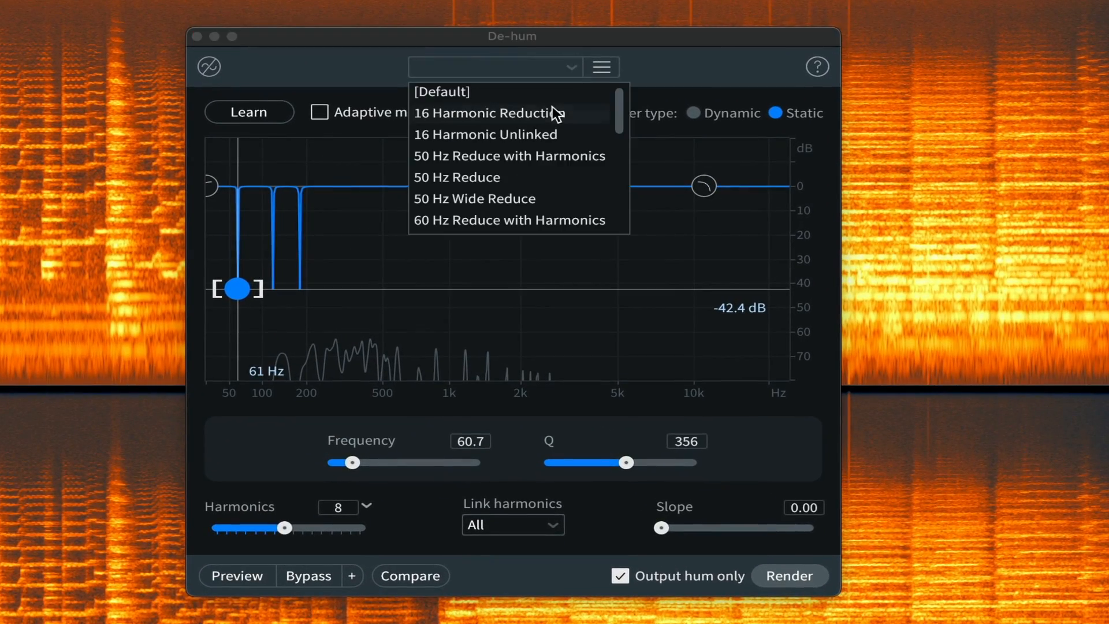
click(515, 219)
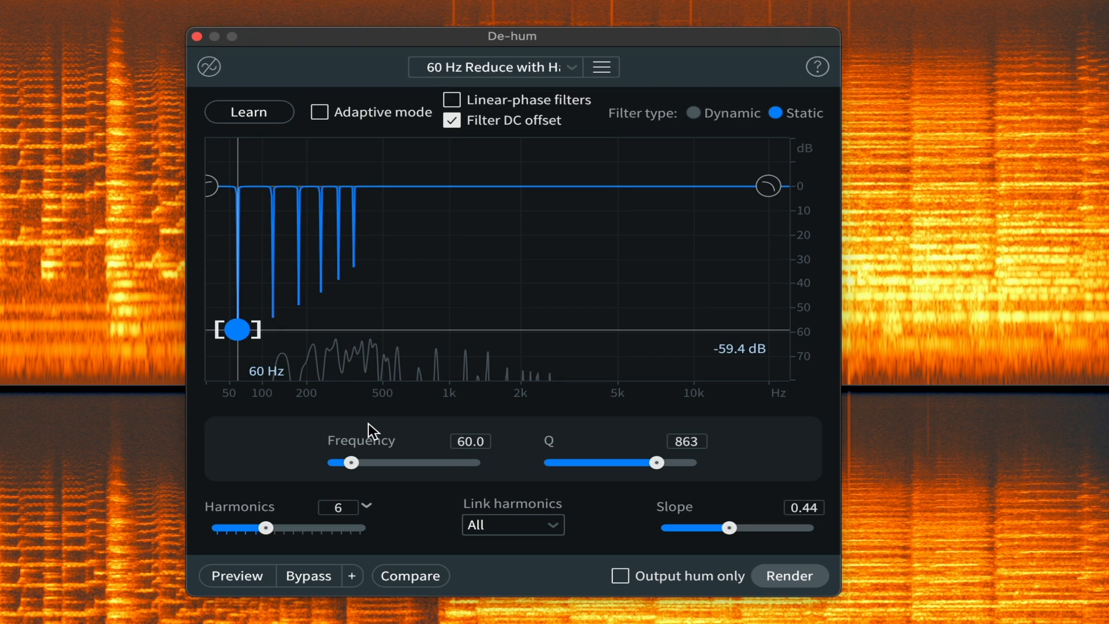
click(220, 576)
click(292, 578)
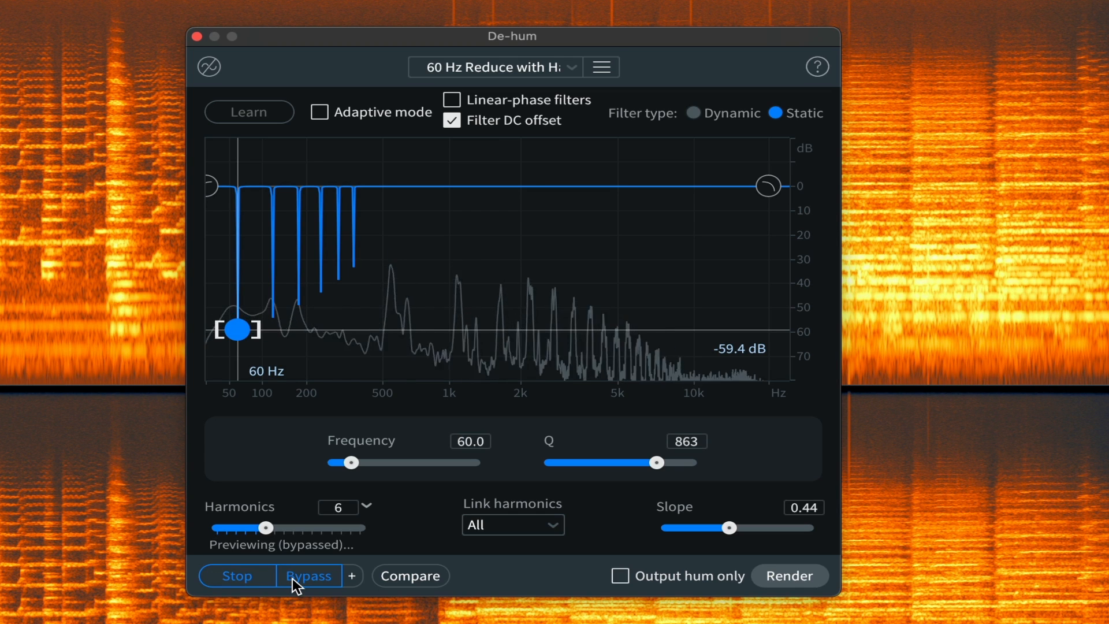
click(292, 578)
click(268, 581)
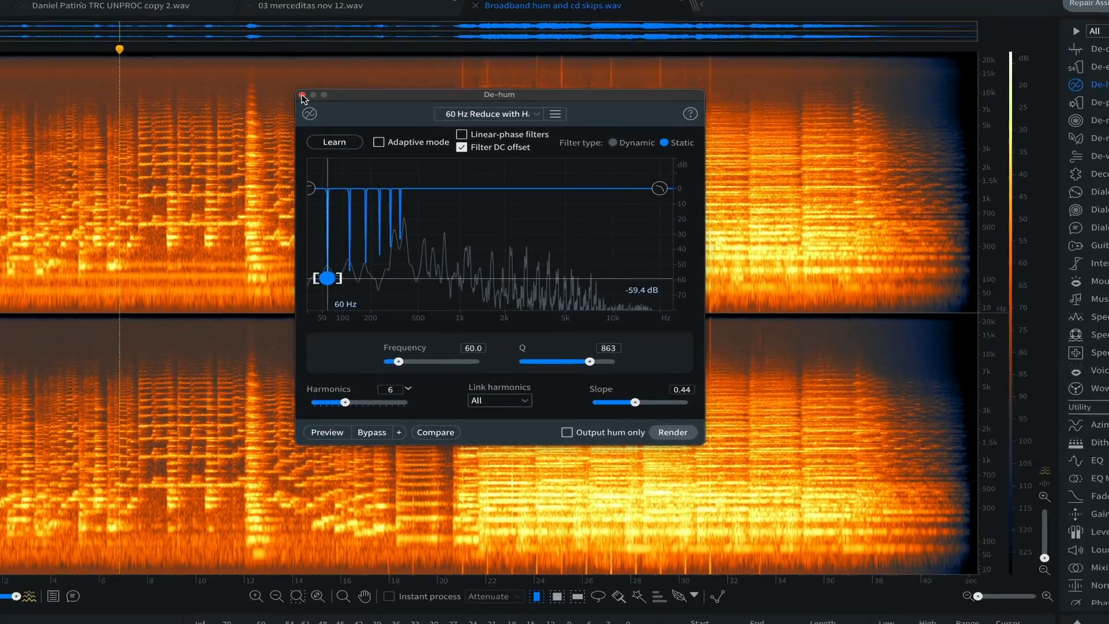
click(301, 95)
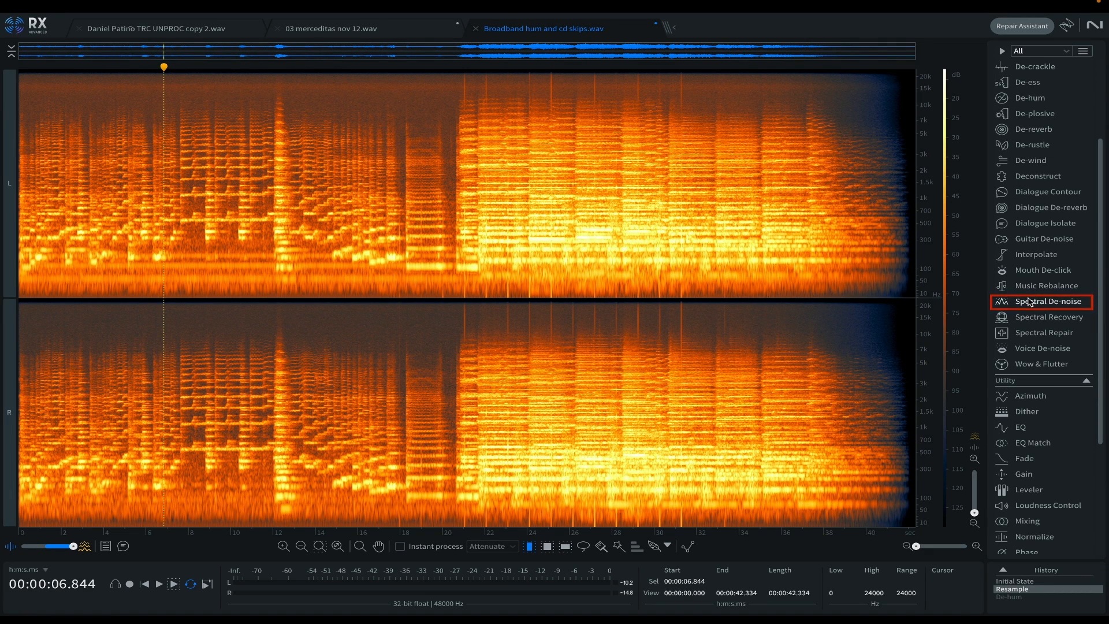
Learn a Spectral De-noise profile from 7.813 to 8.600 seconds and set the reduction to 10.3 noisy and 8.6 tonal
click(1049, 301)
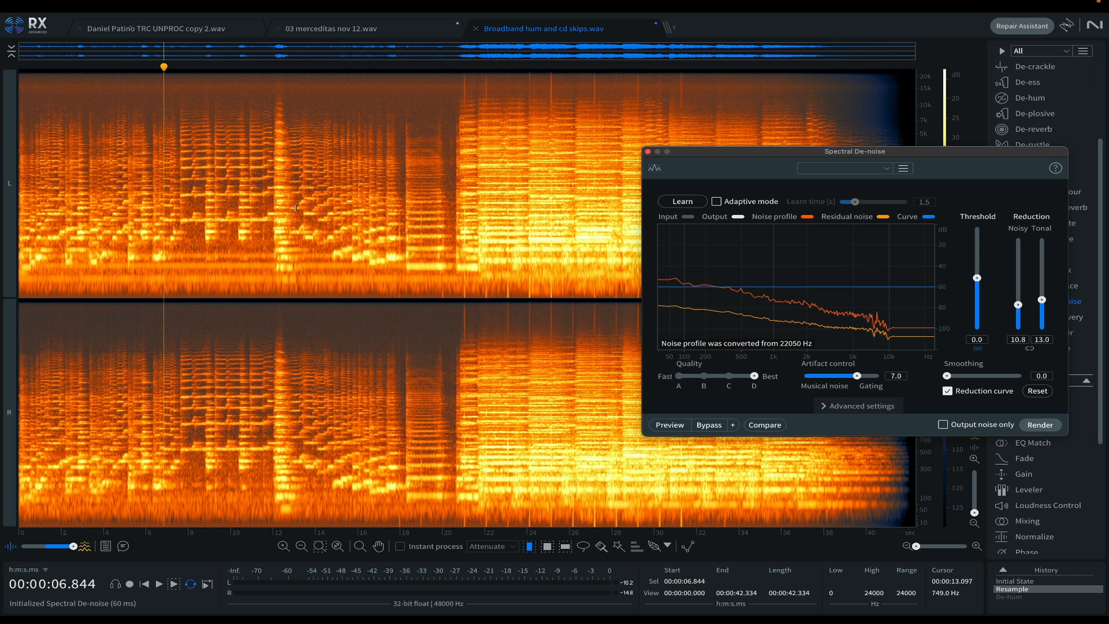
drag(185, 228, 200, 217)
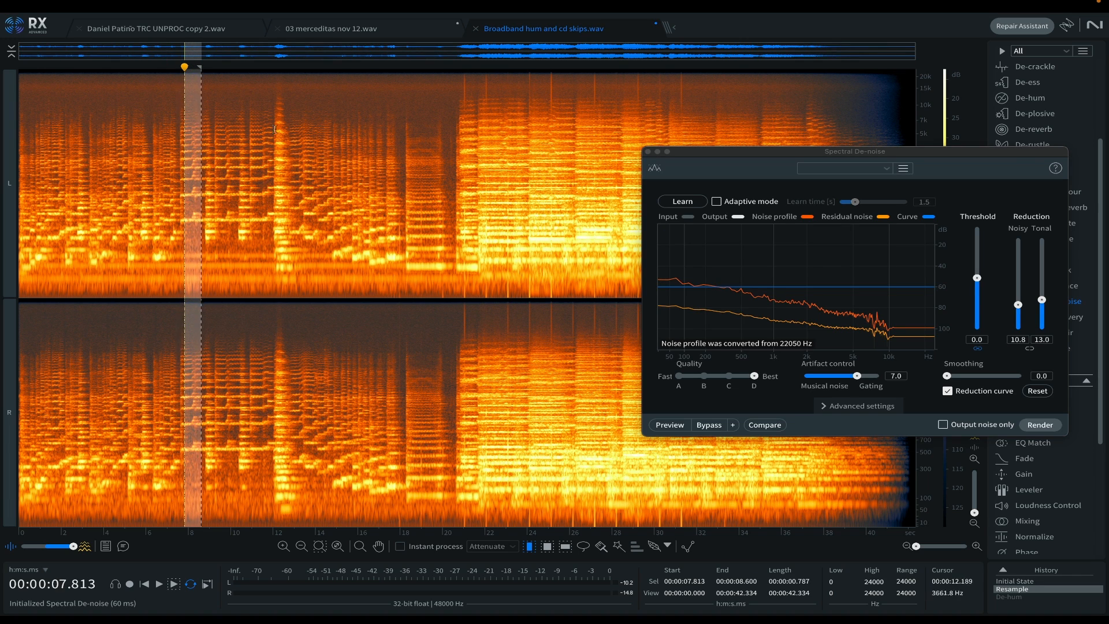
click(684, 202)
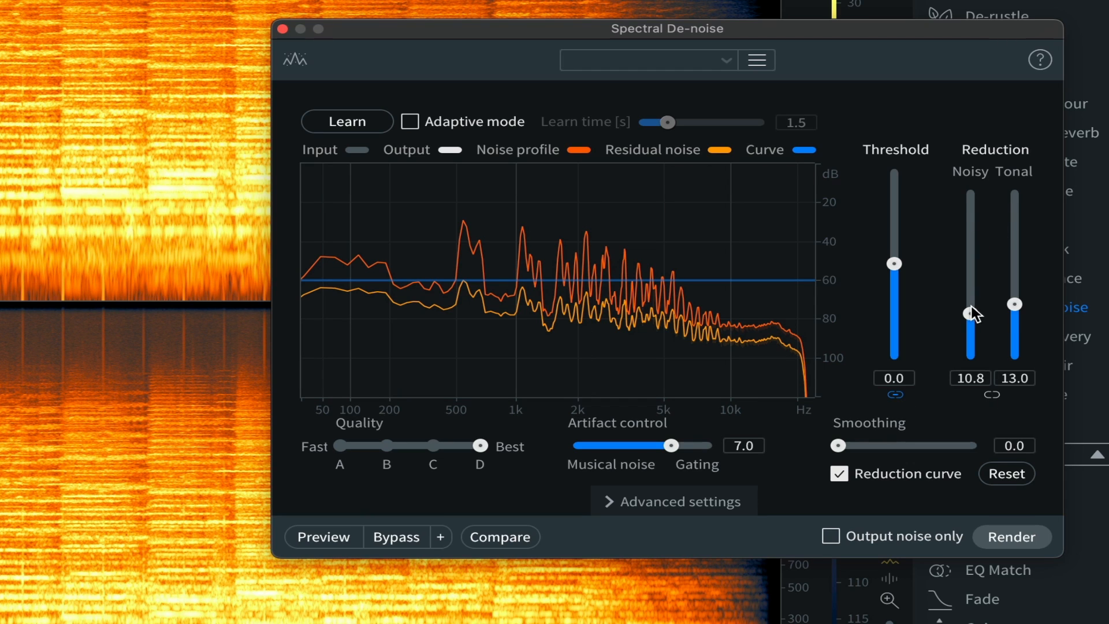
drag(1014, 304, 971, 315)
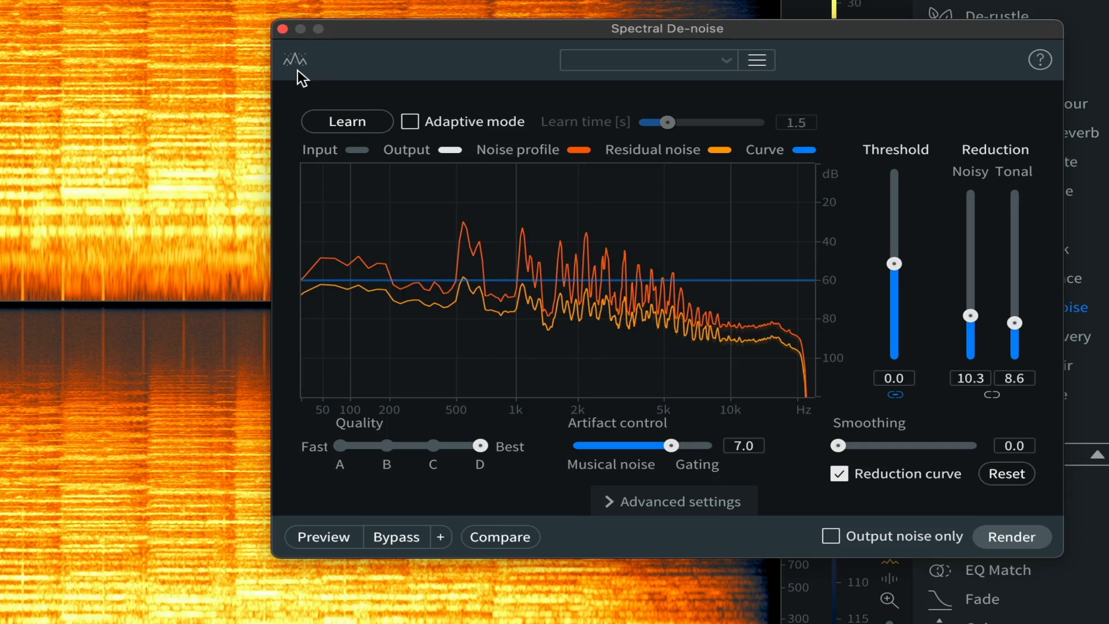
click(283, 29)
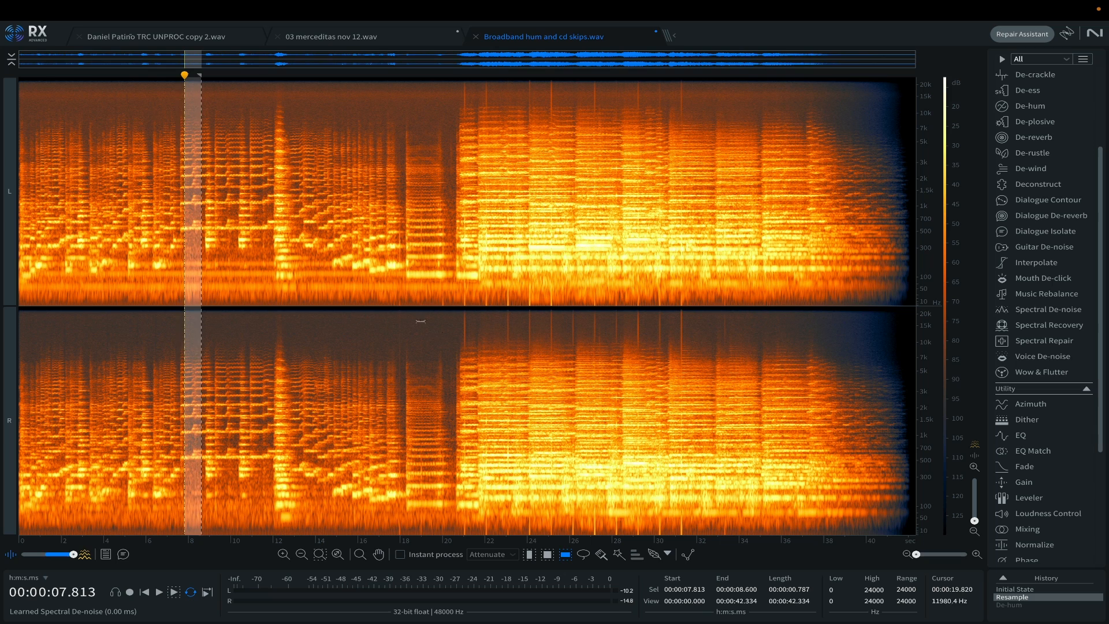
Select the 13.59 to 223.30 Hz band across the whole file and open Spectral De-noise for it
drag(260, 256, 253, 300)
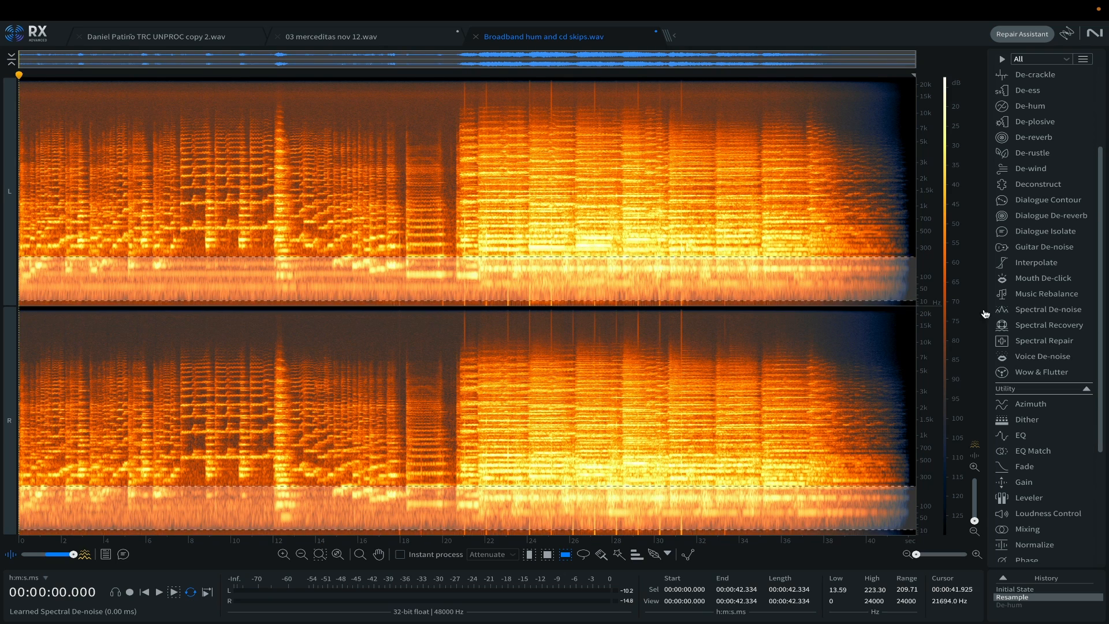
click(1066, 314)
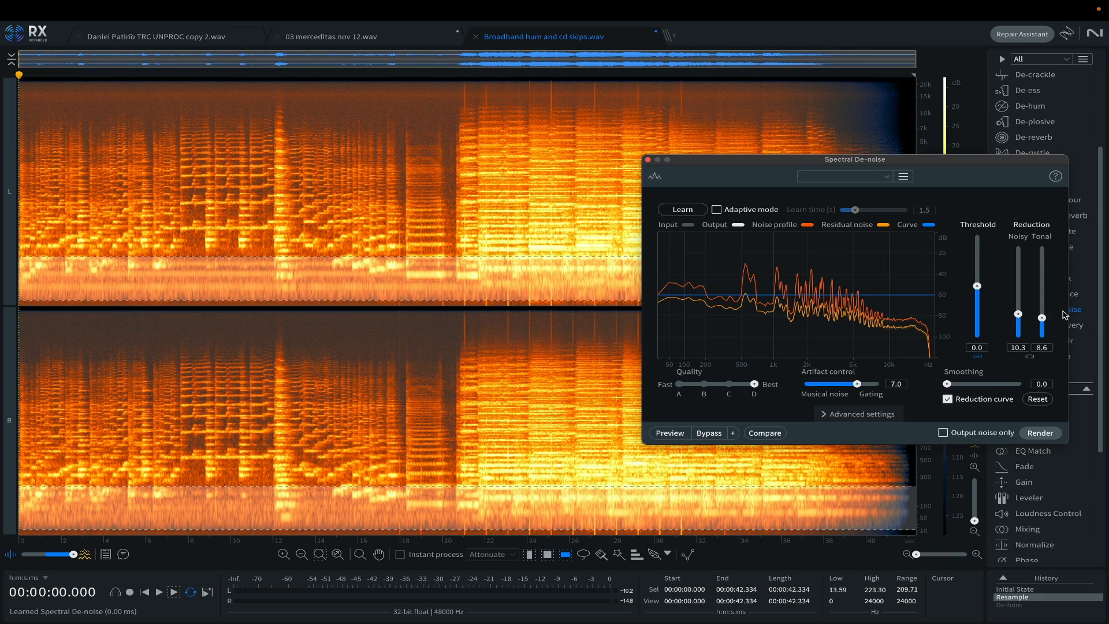